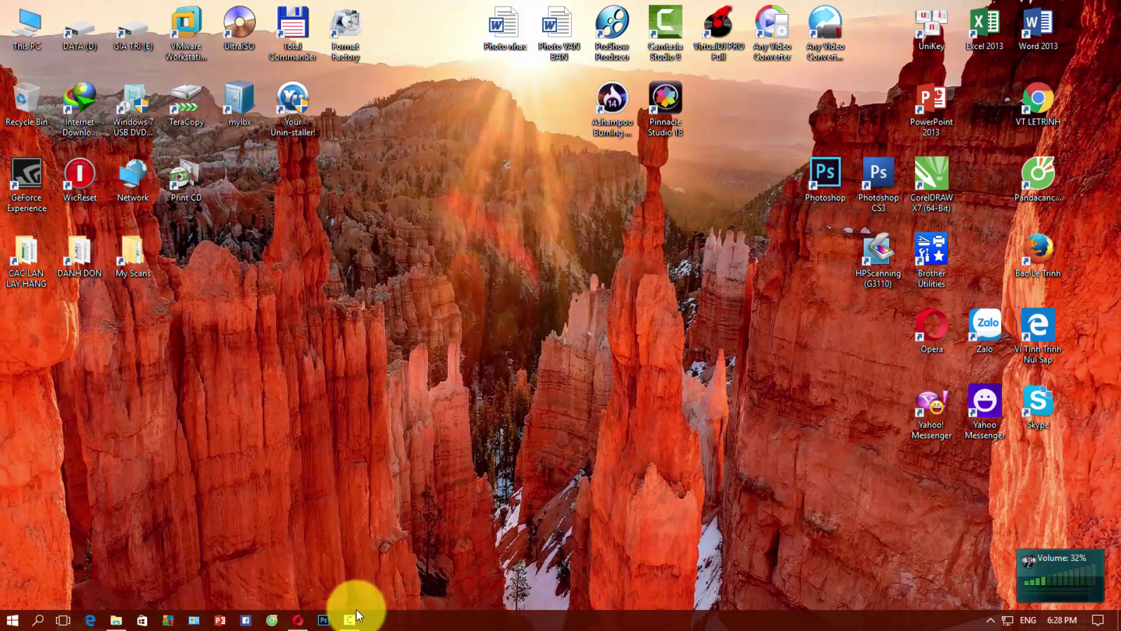
# - Switch to Opera to look over the shop's Facebook group page, and minimize the browser
pyautogui.click(297, 620)
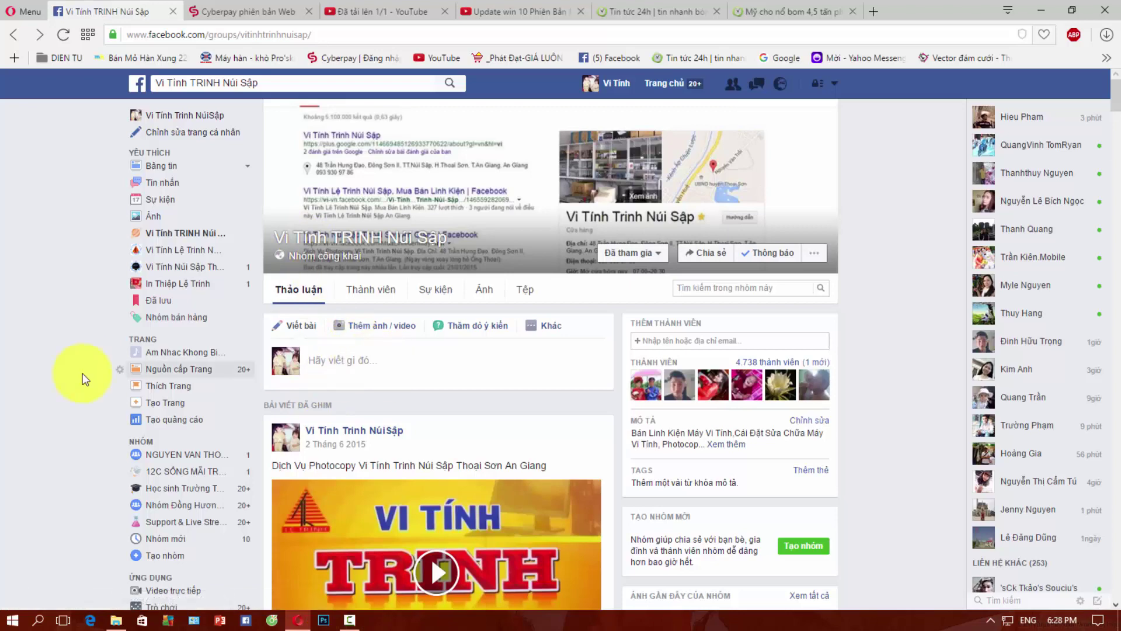
pyautogui.scroll(-5, 53, 368)
pyautogui.scroll(5, 26, 362)
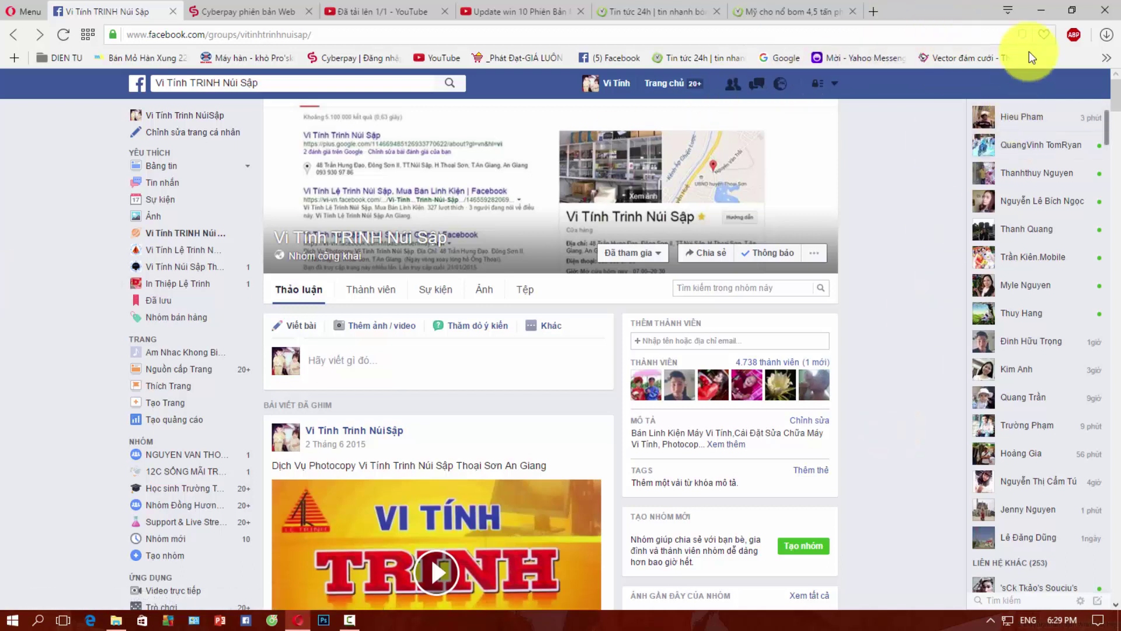
pyautogui.click(1041, 10)
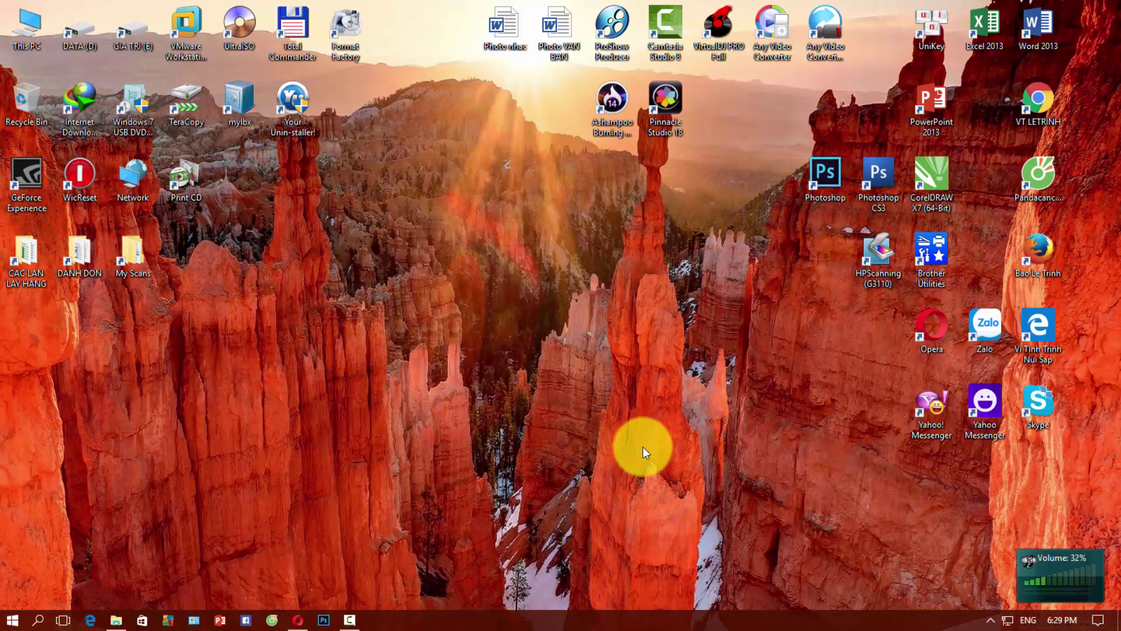
pyautogui.click(991, 621)
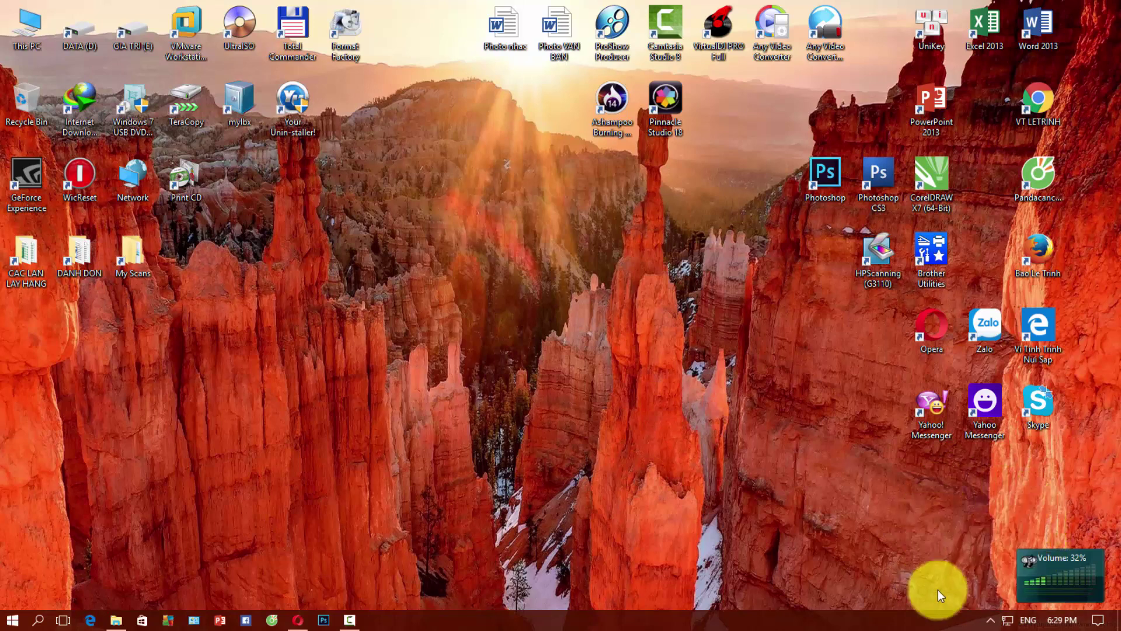
pyautogui.click(991, 620)
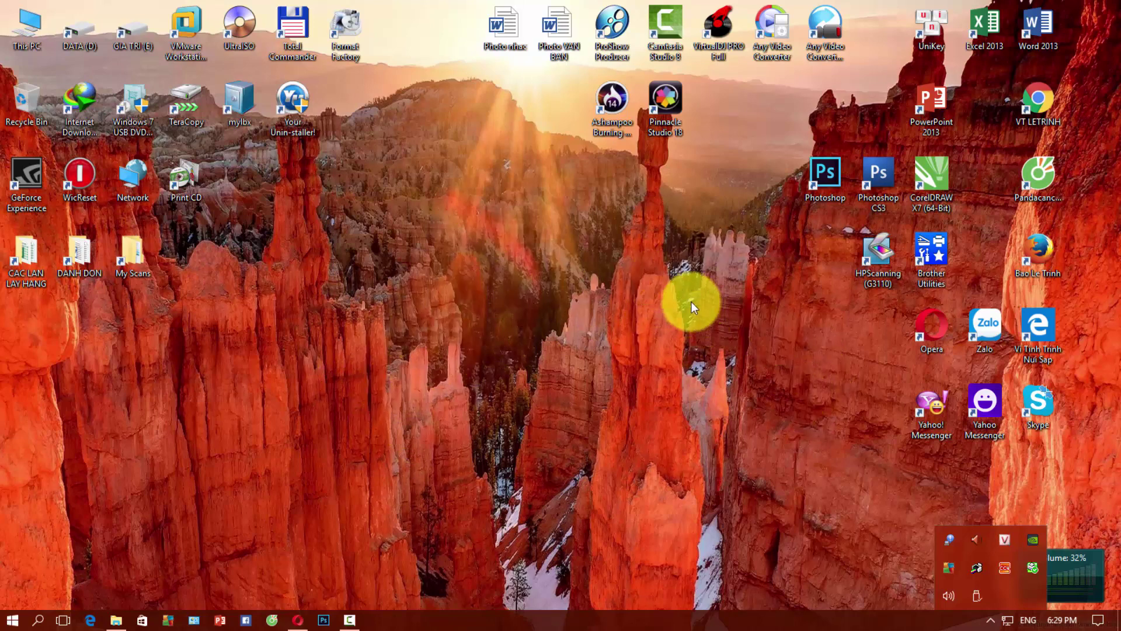
pyautogui.click(640, 275)
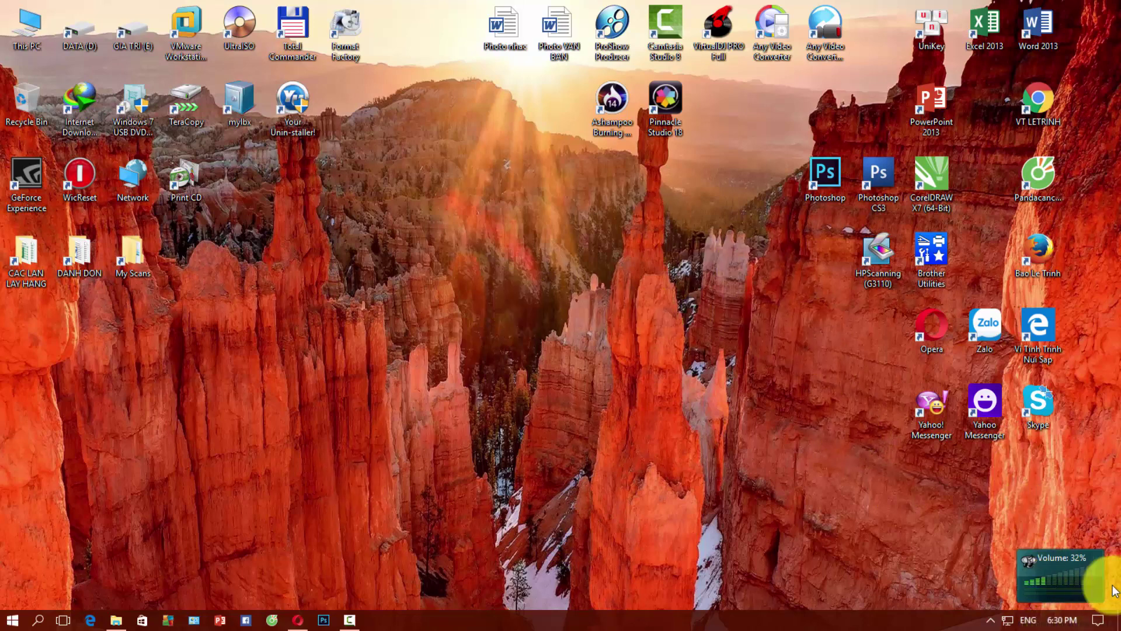
# - Open the Project options in the Action Center to review the available multi-display modes
pyautogui.moveTo(1088, 590)
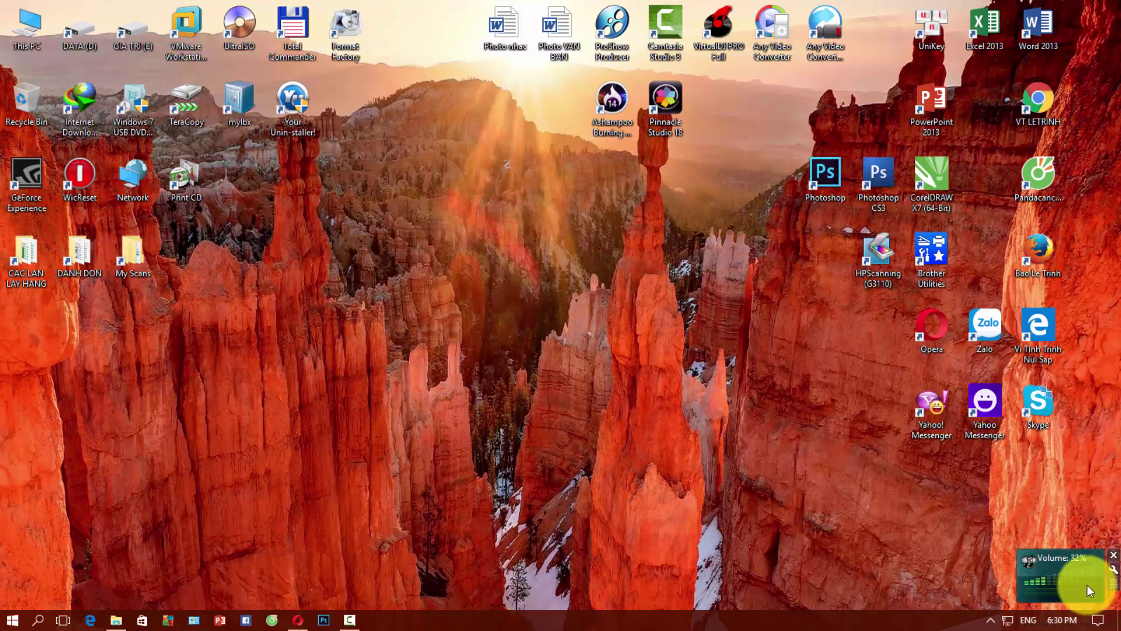
pyautogui.click(1098, 621)
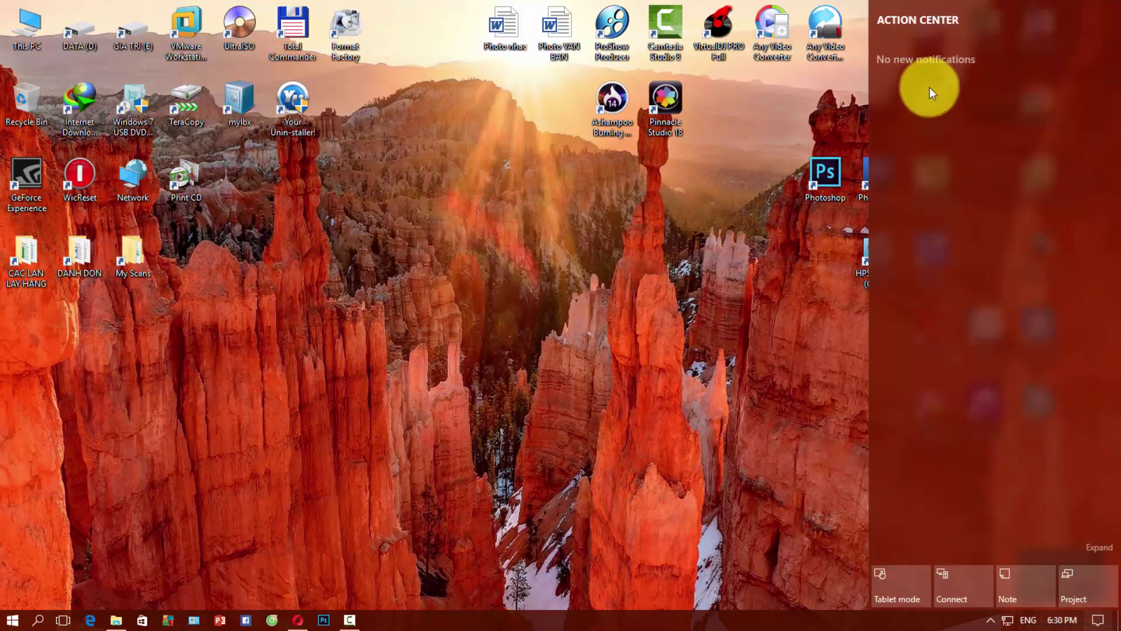
pyautogui.click(1085, 593)
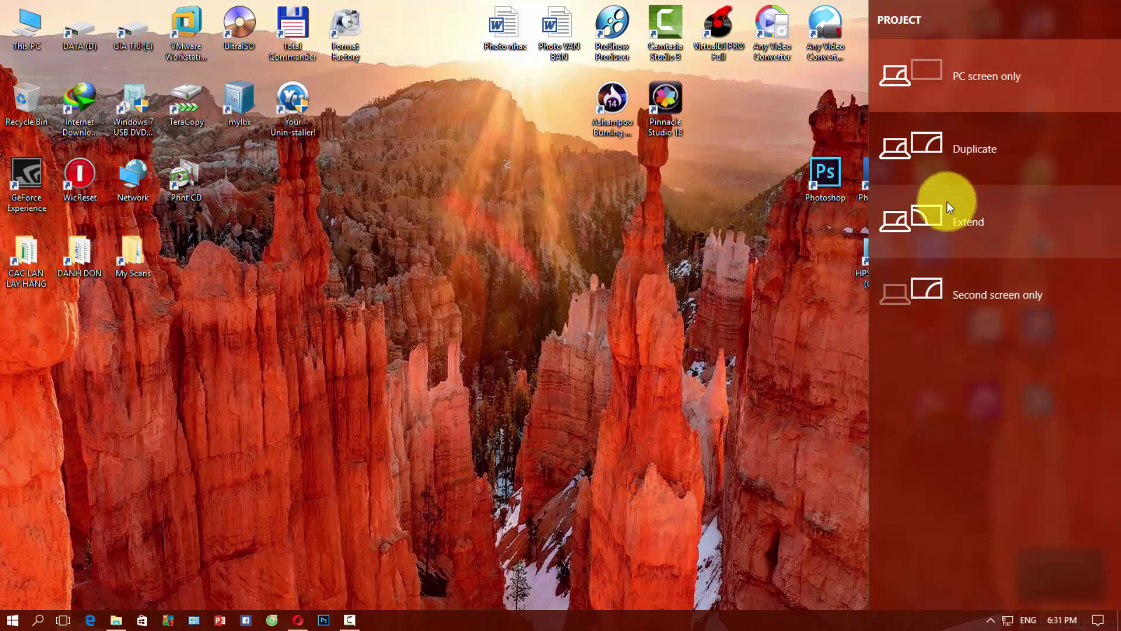
pyautogui.click(924, 220)
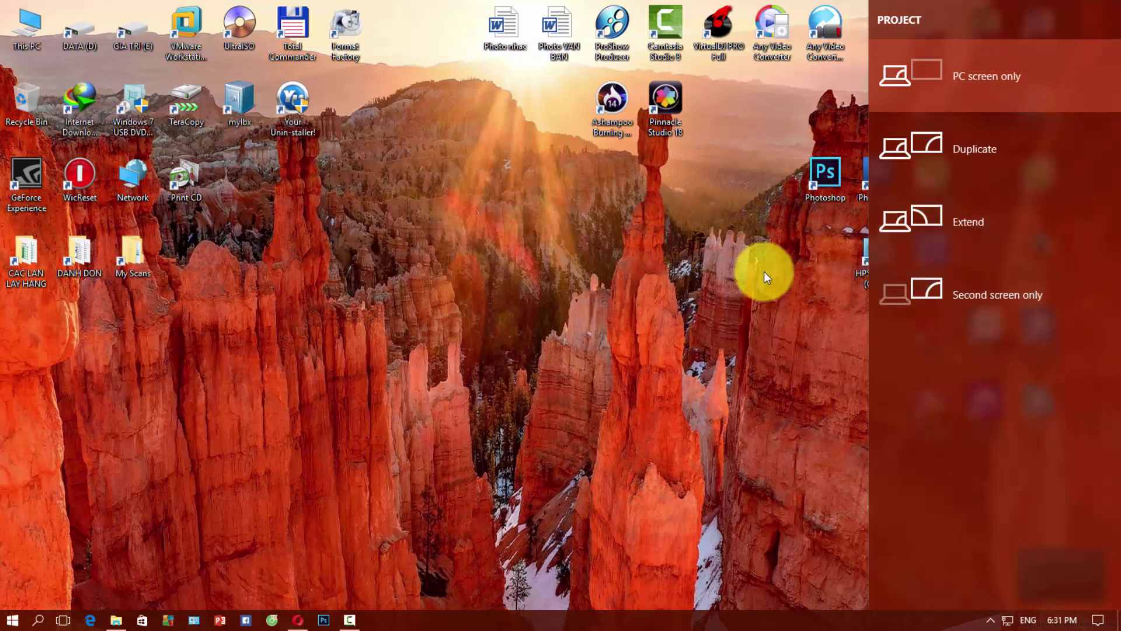
# - Open the display settings from the desktop to view the monitor arrangement, and close the window
pyautogui.rightClick(454, 320)
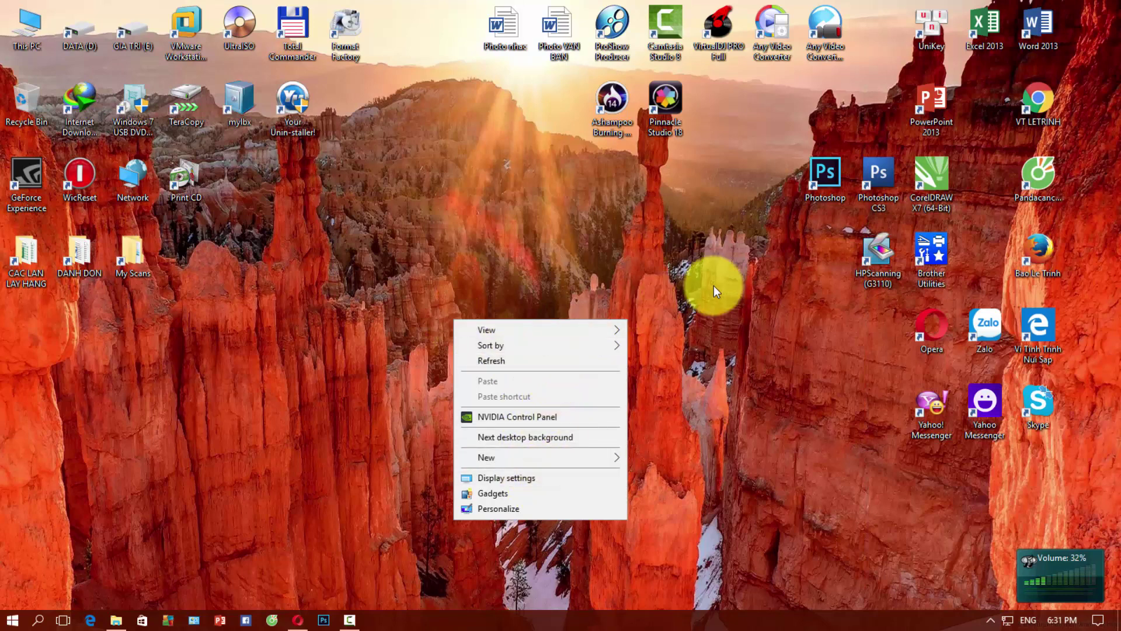
pyautogui.click(550, 479)
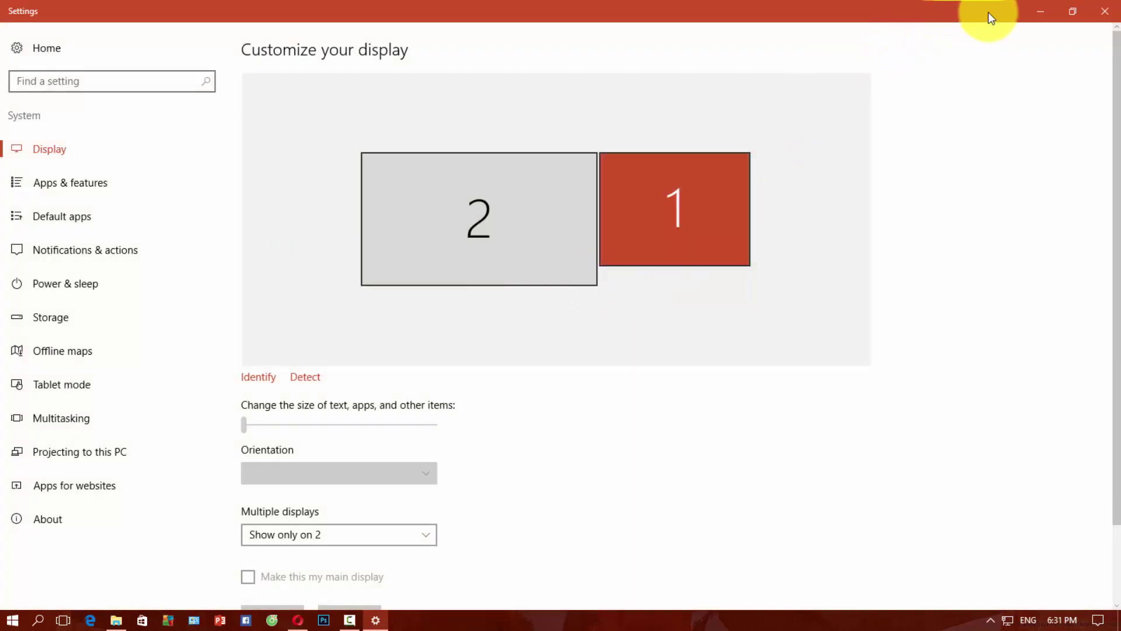
pyautogui.click(1037, 10)
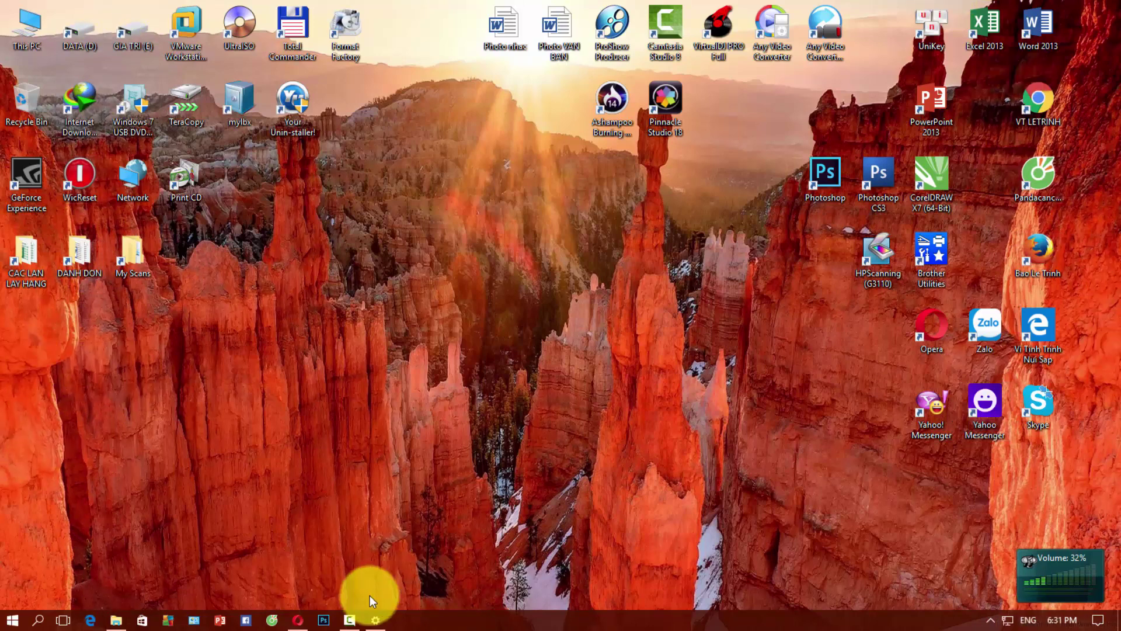
pyautogui.click(376, 620)
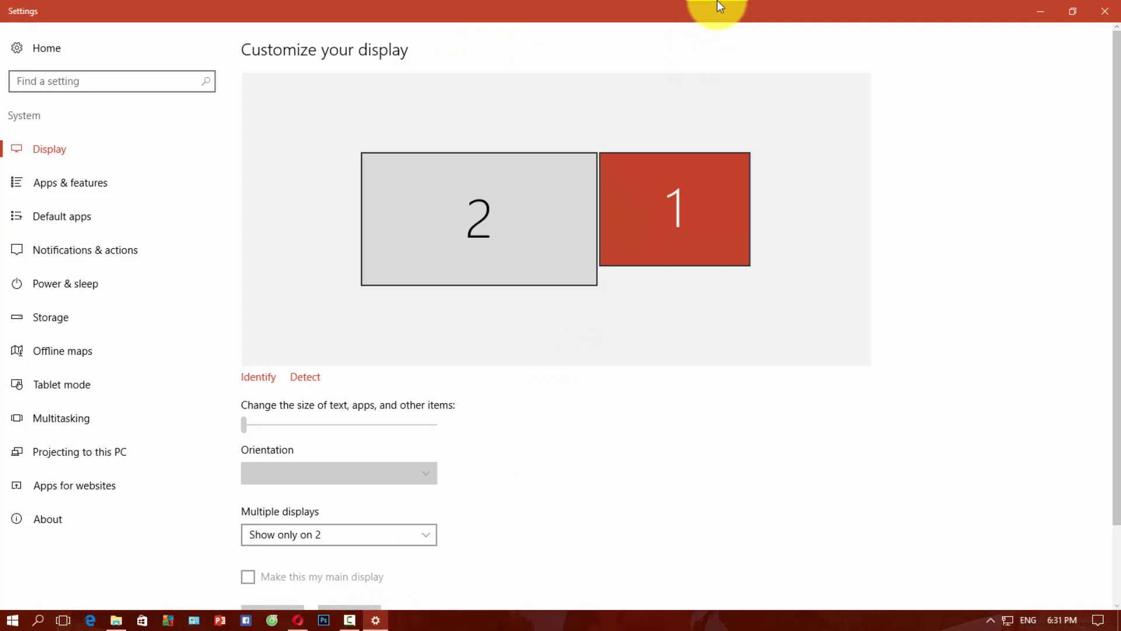
pyautogui.moveTo(717, 2); pyautogui.dragTo(741, 3)
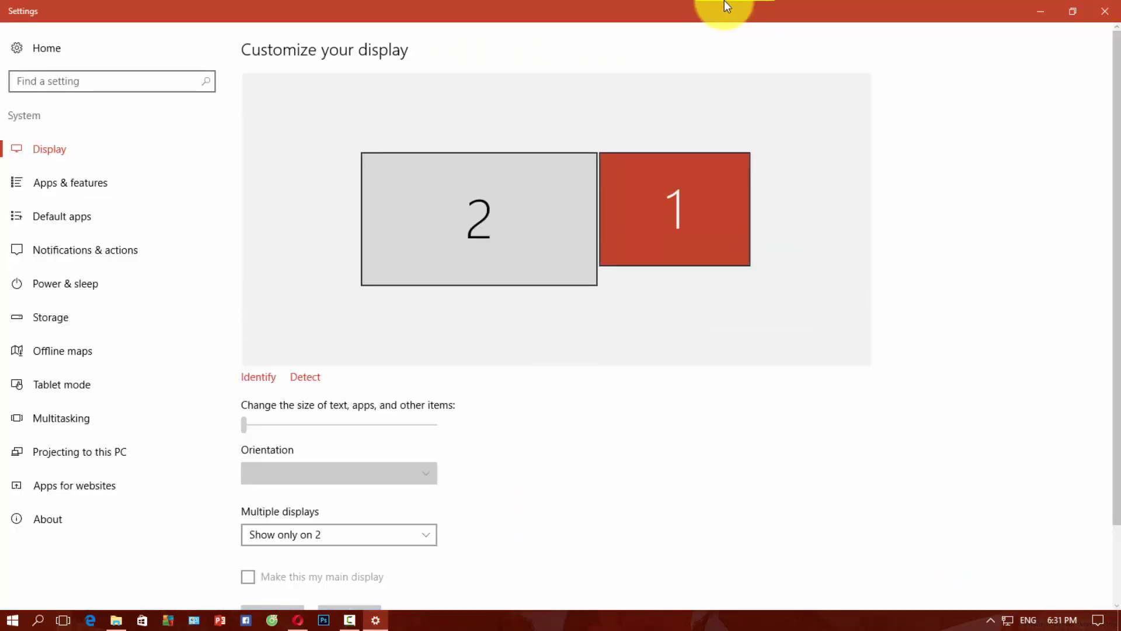
pyautogui.click(1107, 7)
# - Examine the resolution choices for displays 2 and 1 in the advanced display settings, and minimize the window
pyautogui.rightClick(337, 177)
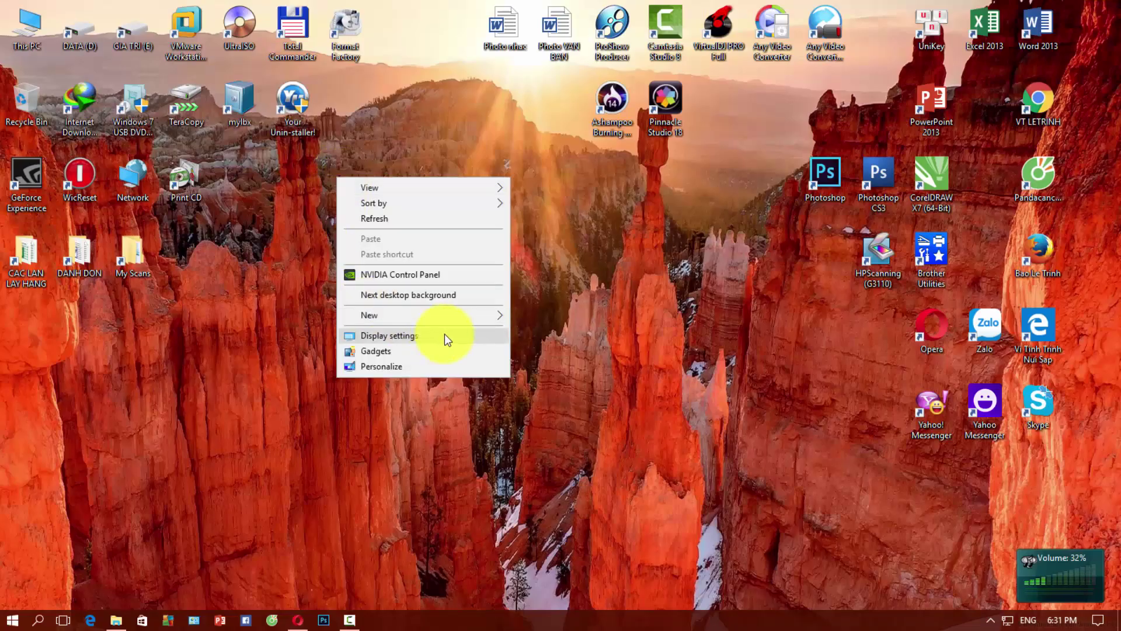
pyautogui.click(386, 338)
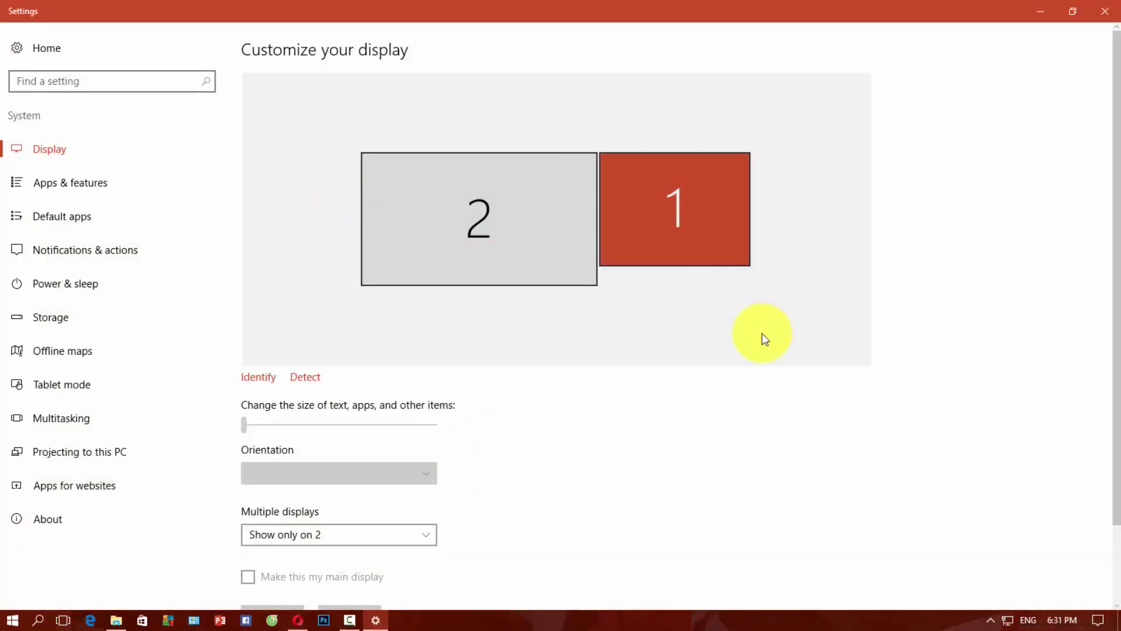
pyautogui.click(534, 238)
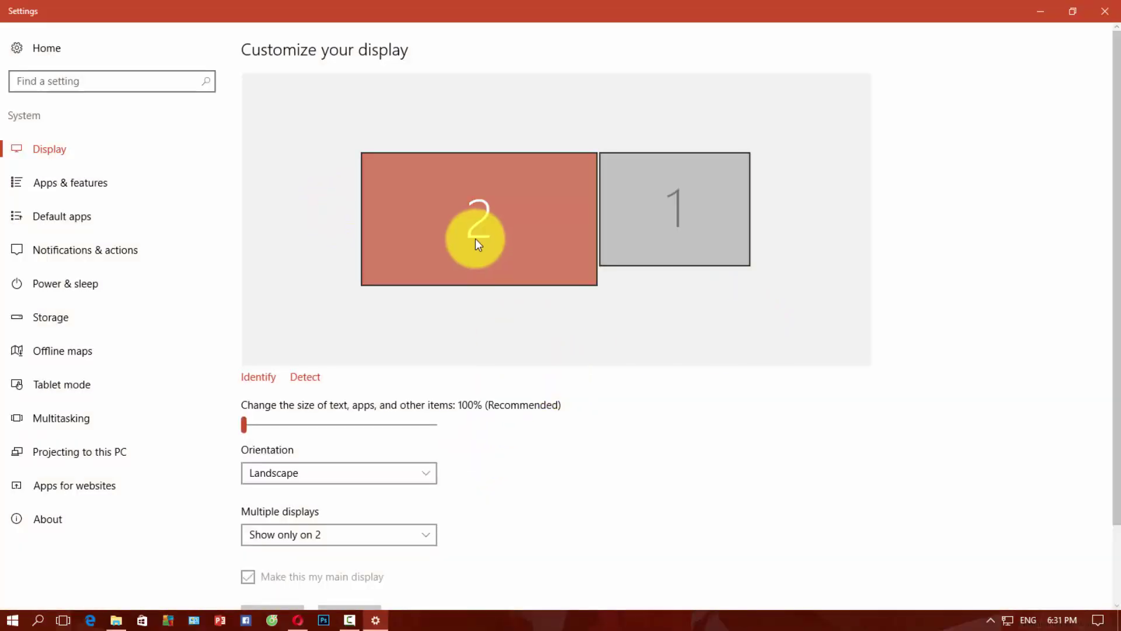
pyautogui.scroll(-2, 370, 408)
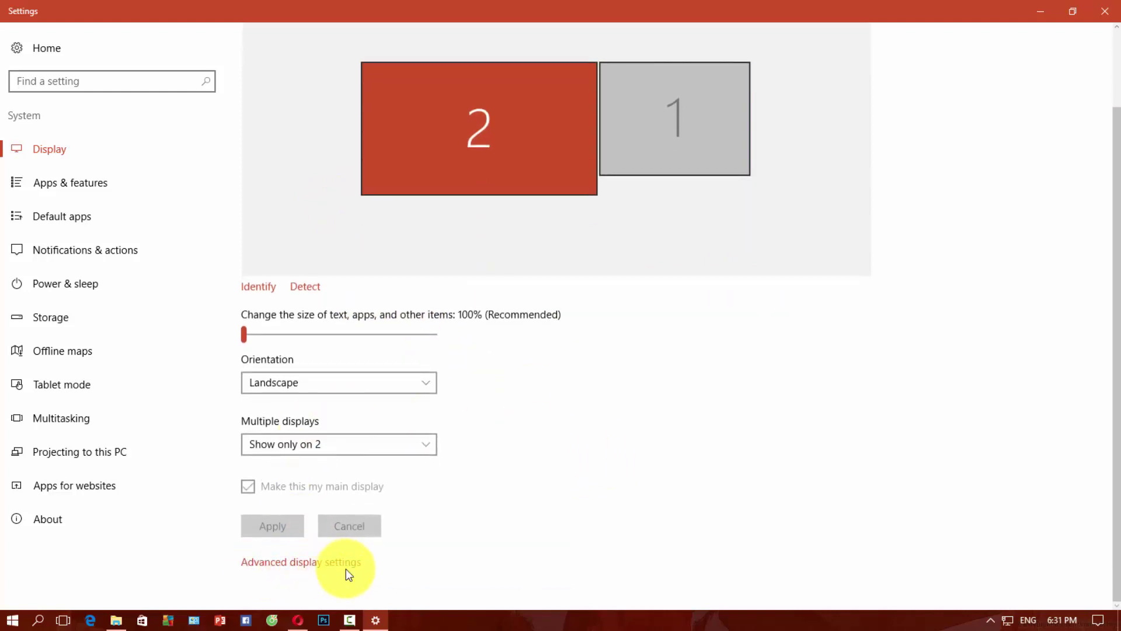
pyautogui.click(327, 571)
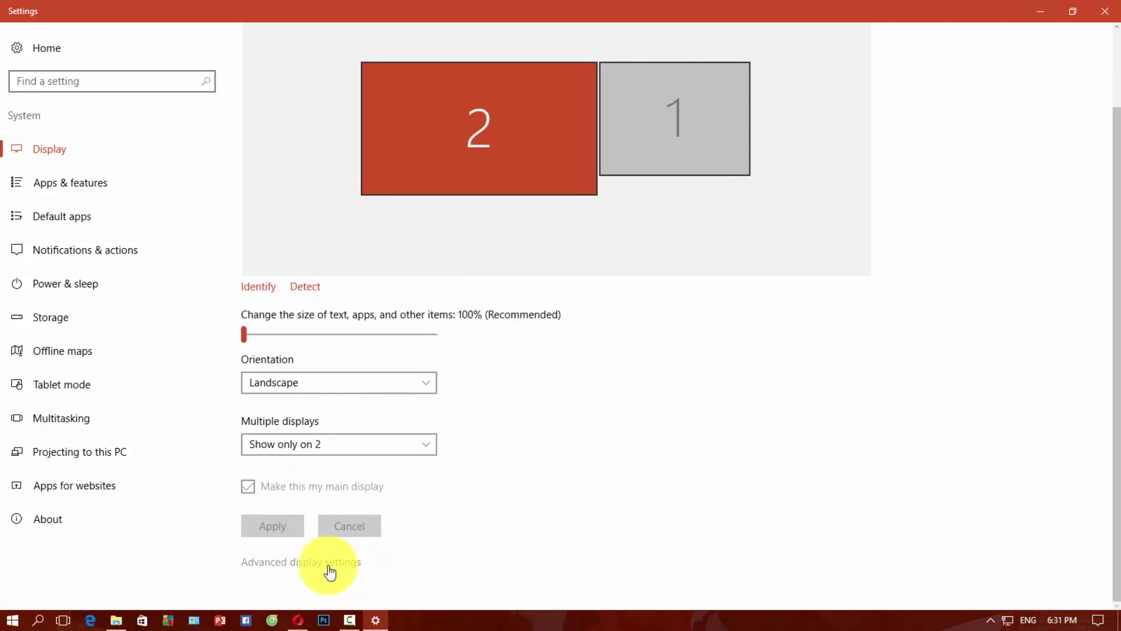
pyautogui.click(182, 534)
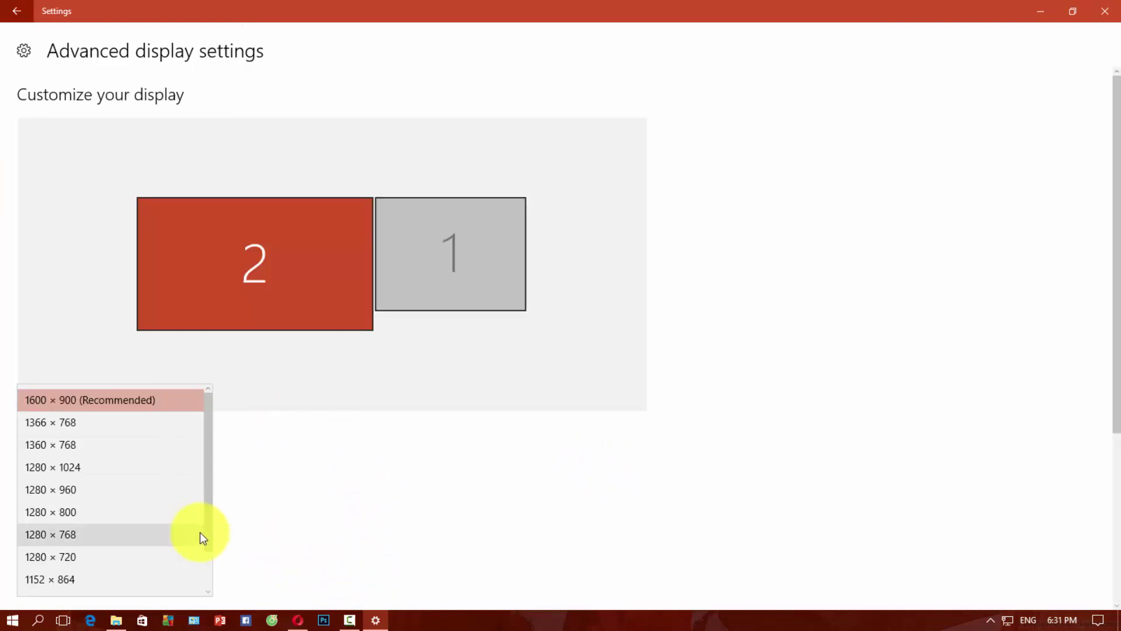
pyautogui.click(75, 350)
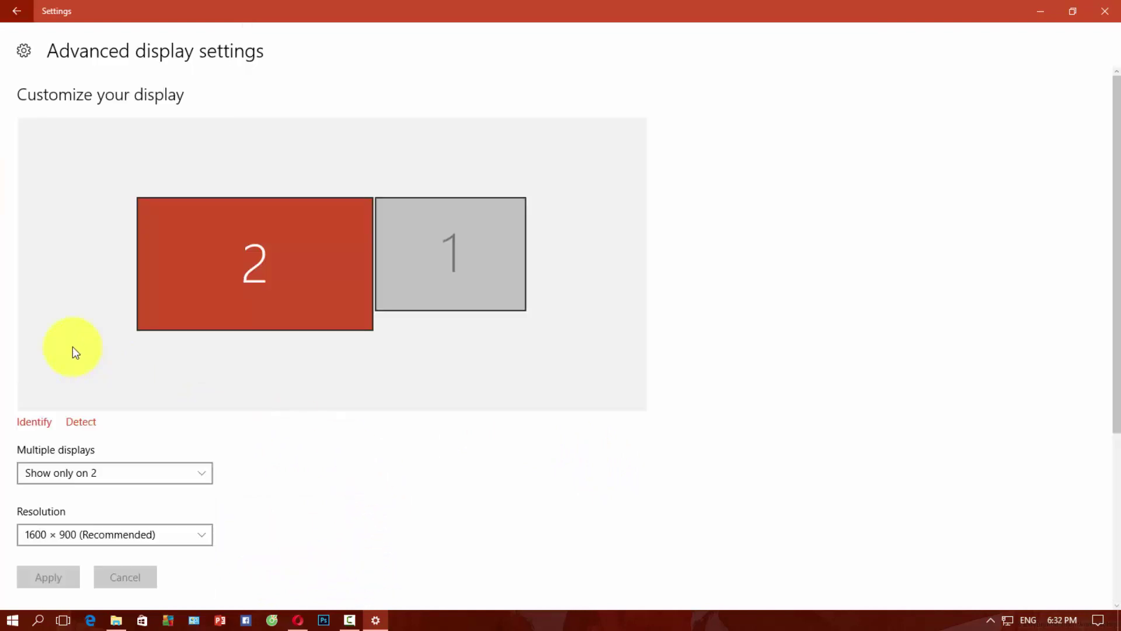
pyautogui.click(473, 256)
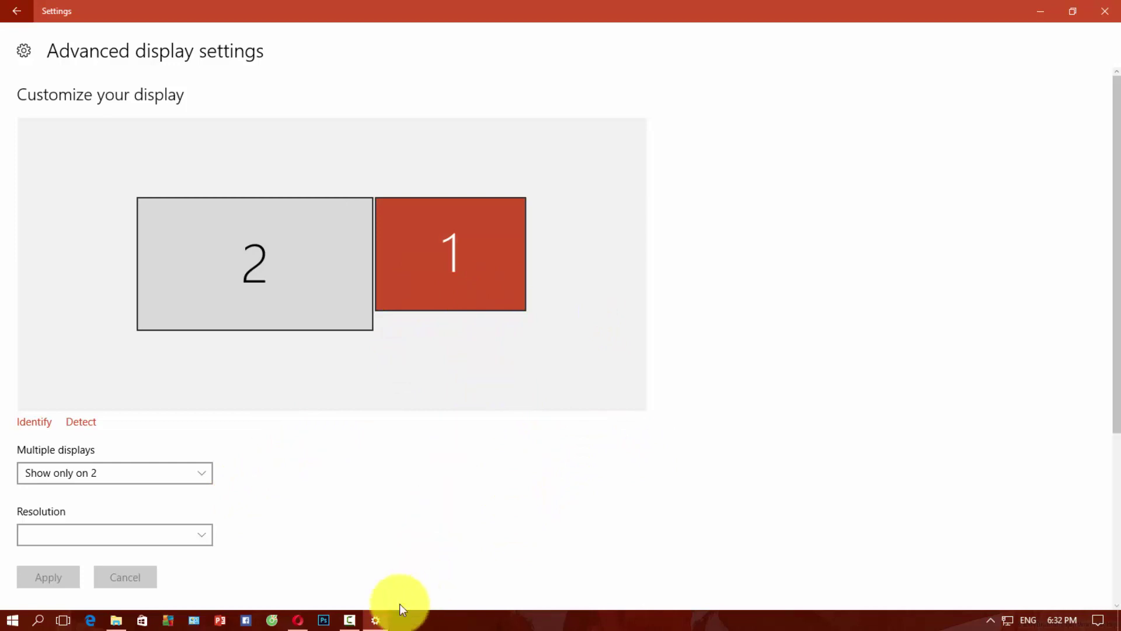
pyautogui.click(375, 618)
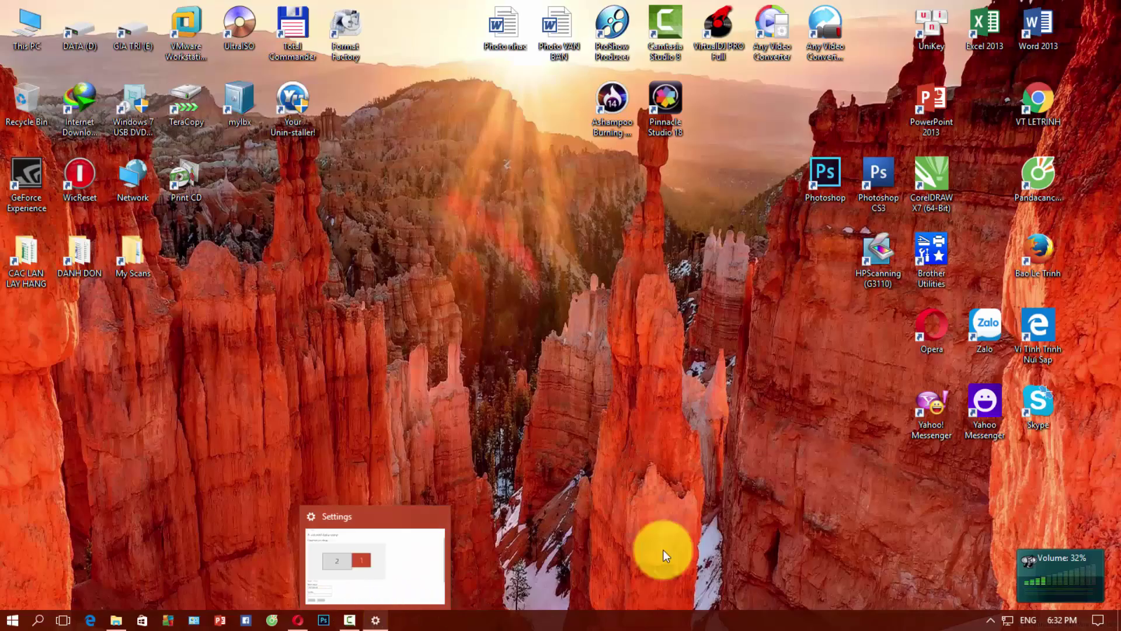
# - Set the projection mode to Extend and refresh the desktop
pyautogui.click(1098, 620)
pyautogui.click(1078, 577)
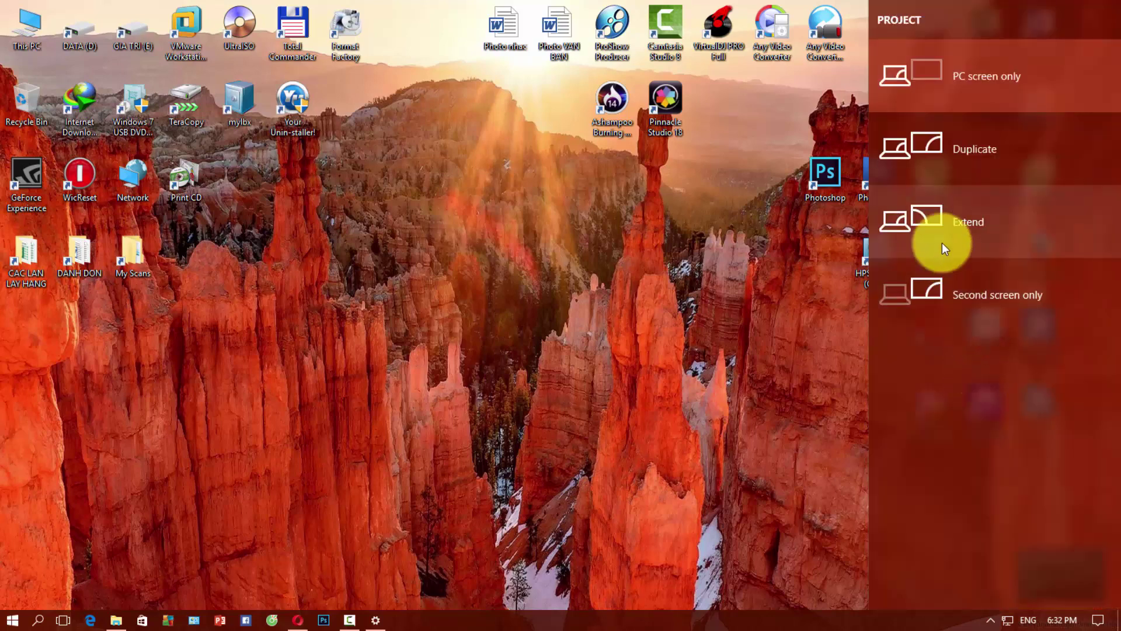
pyautogui.click(942, 223)
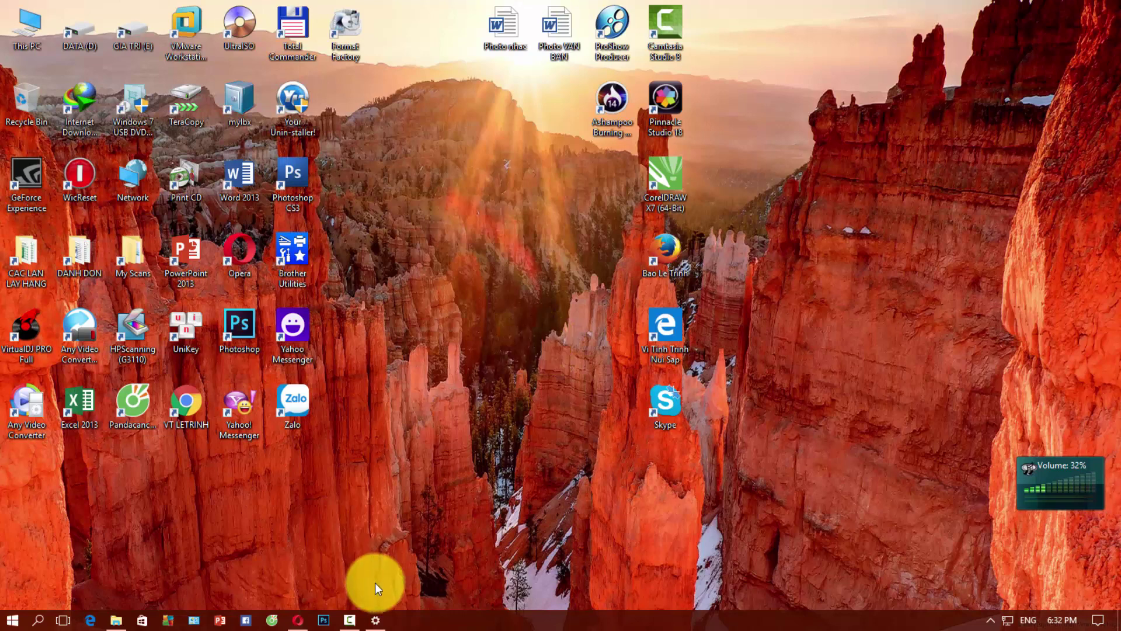
pyautogui.rightClick(444, 359)
pyautogui.click(491, 393)
pyautogui.rightClick(470, 328)
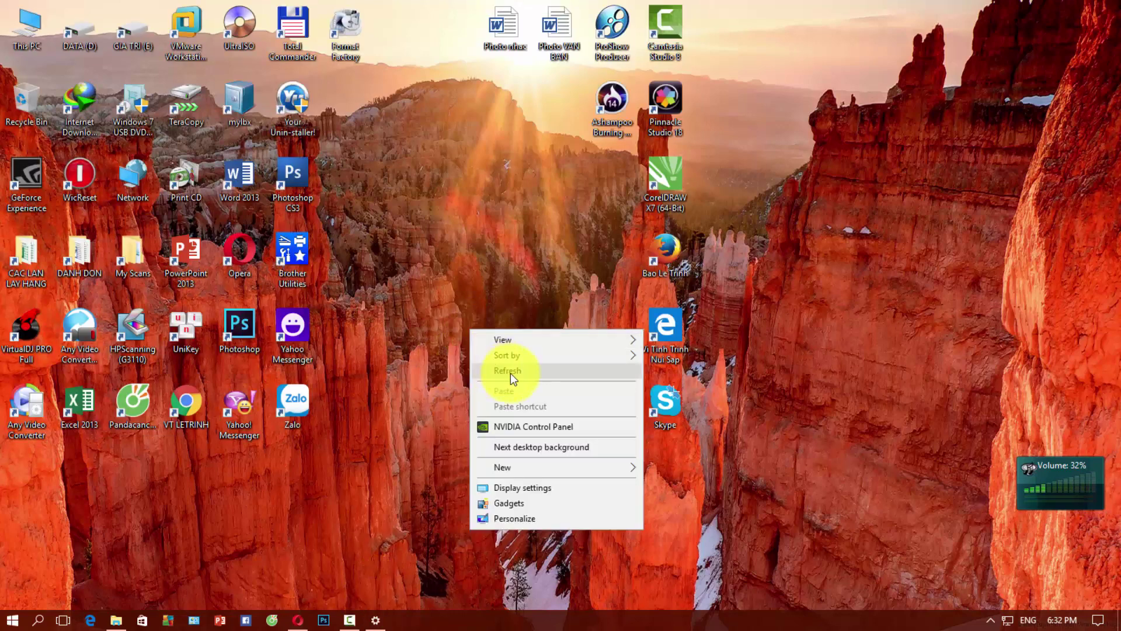
pyautogui.click(510, 373)
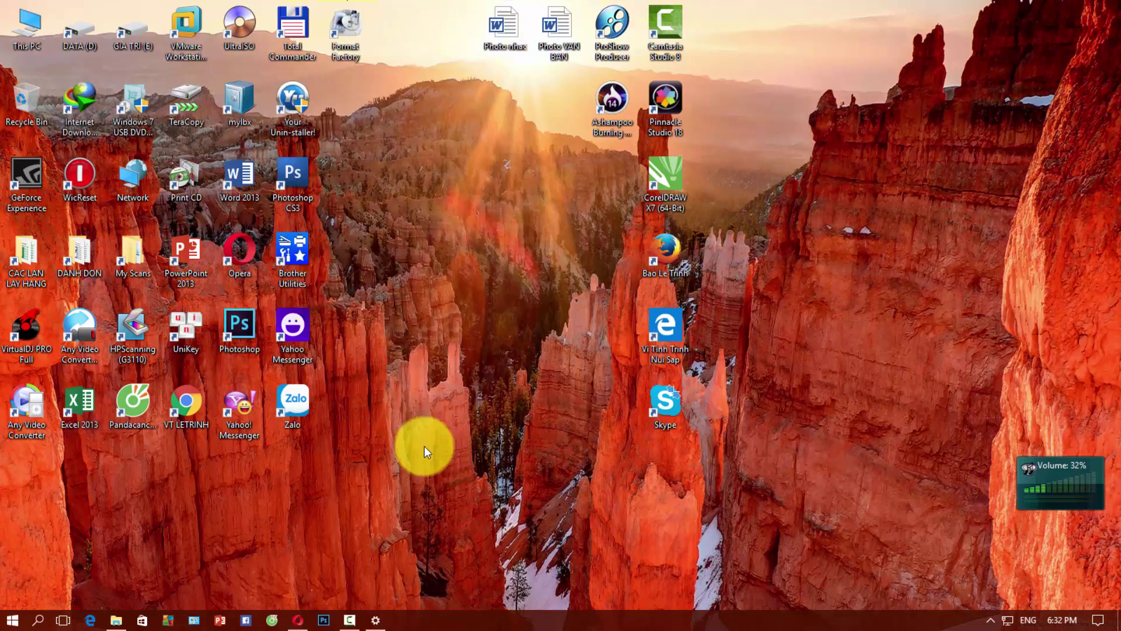
# - Check the resolutions of displays 2 and 1 in the advanced display settings, and close the window
pyautogui.rightClick(414, 271)
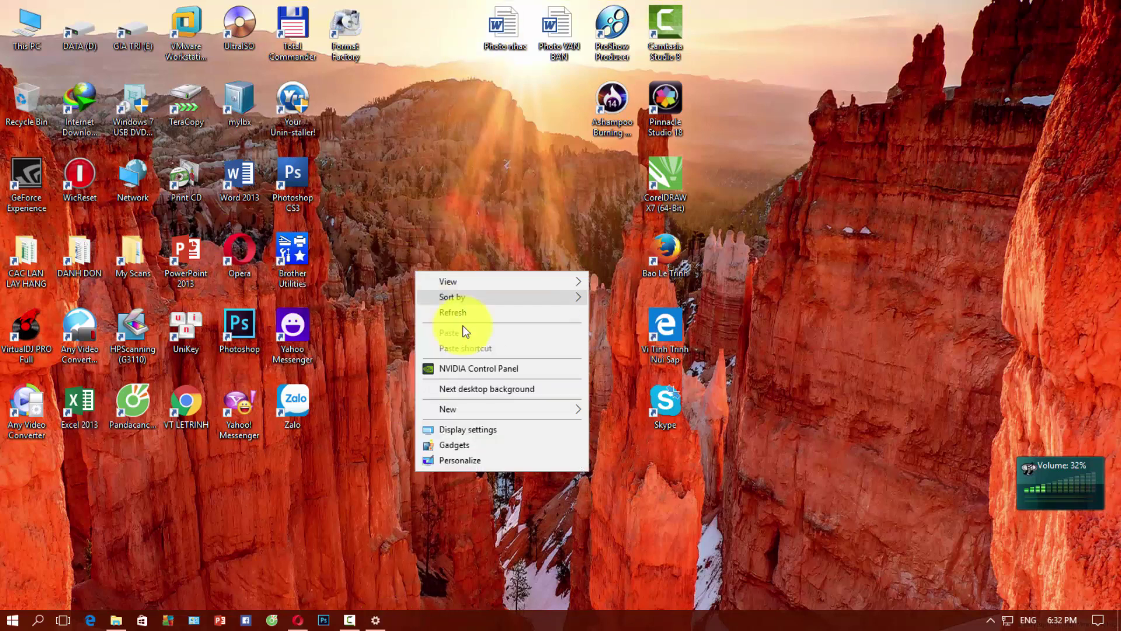
pyautogui.click(507, 429)
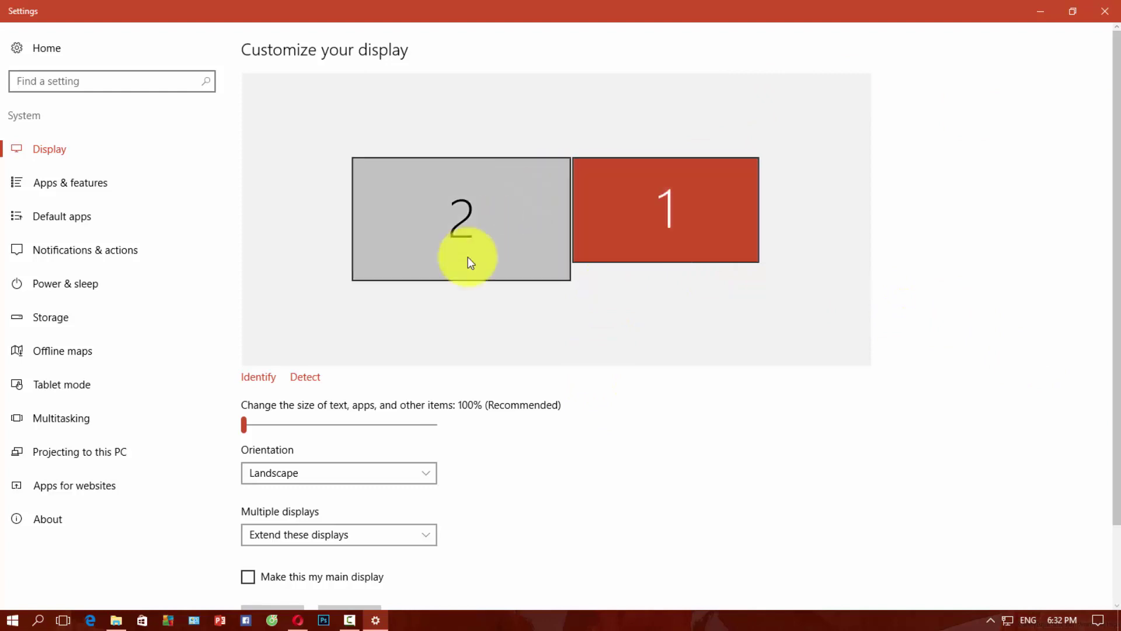
pyautogui.scroll(-3, 520, 446)
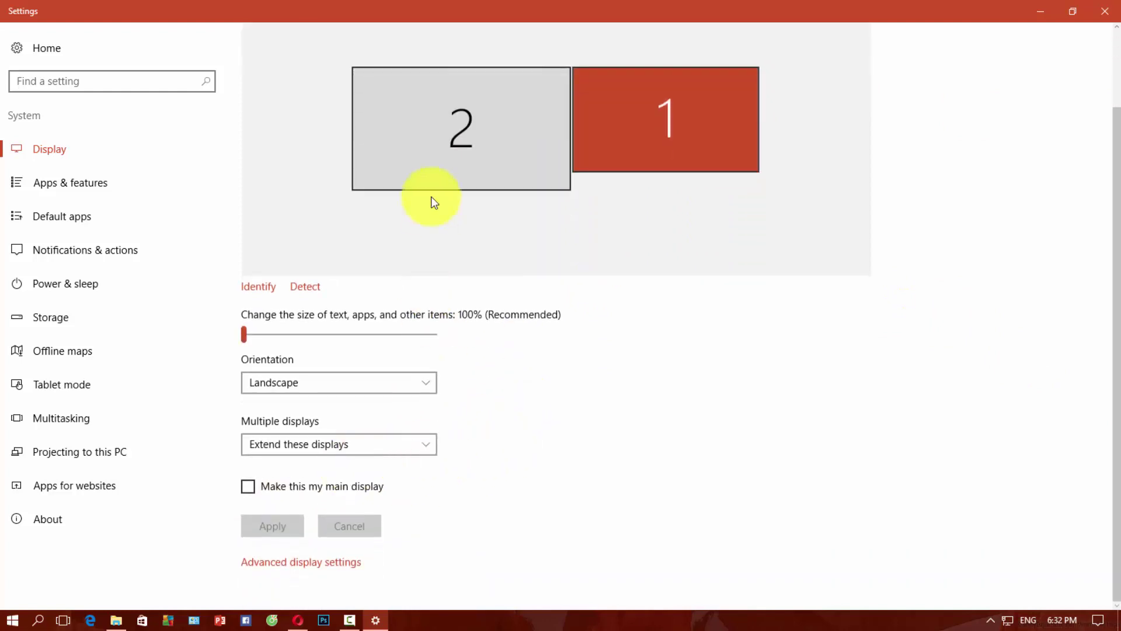
pyautogui.click(439, 164)
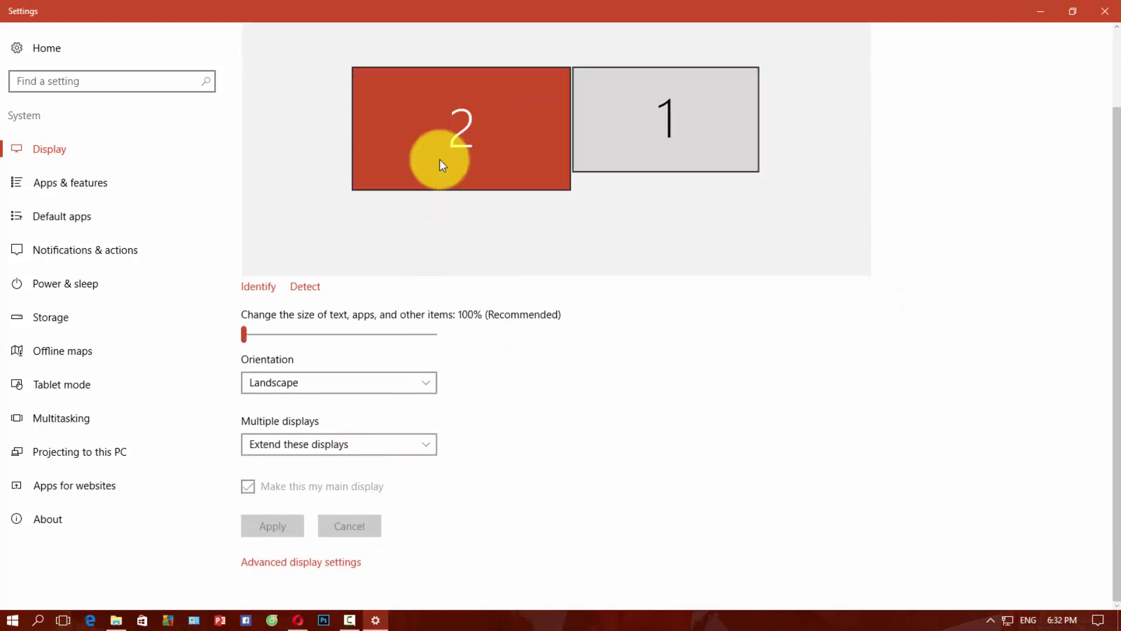
pyautogui.click(334, 564)
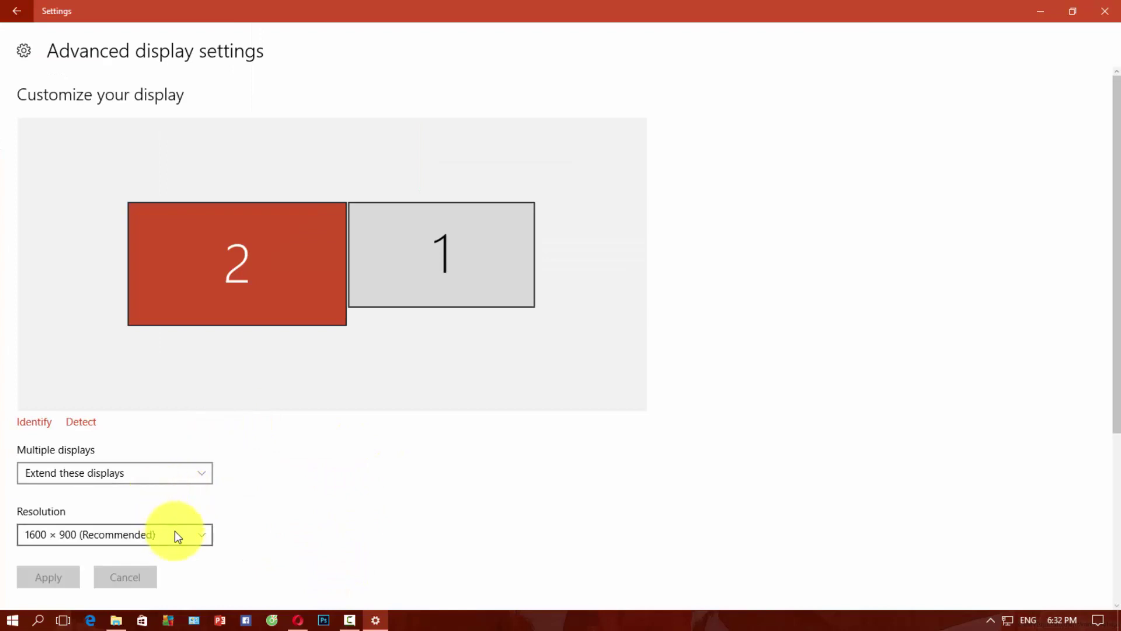
pyautogui.click(443, 250)
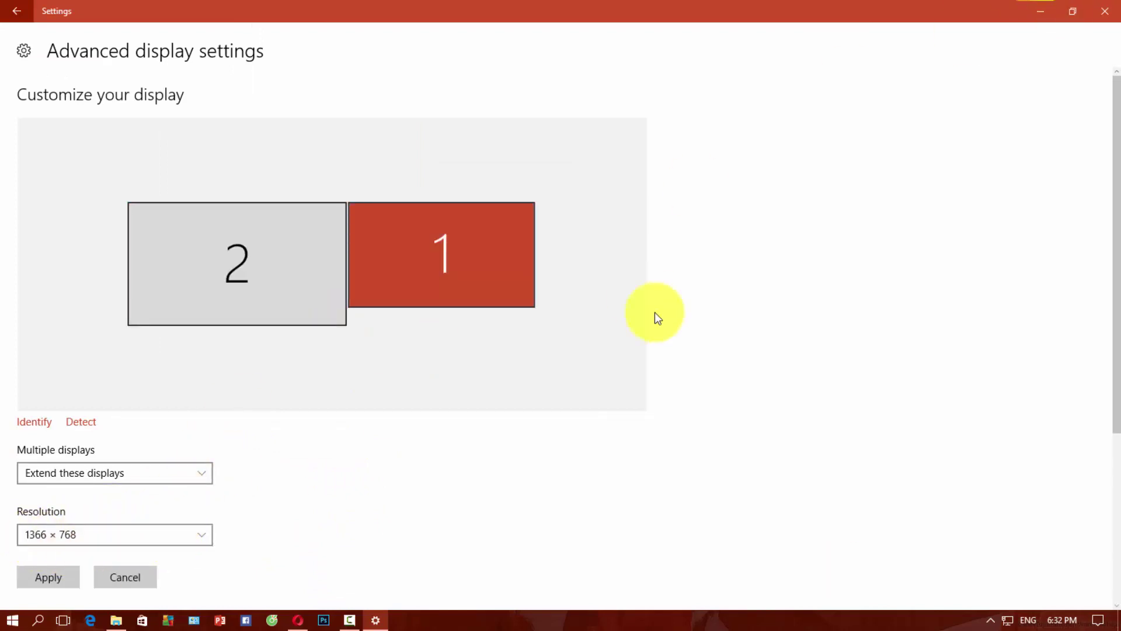
pyautogui.click(1105, 11)
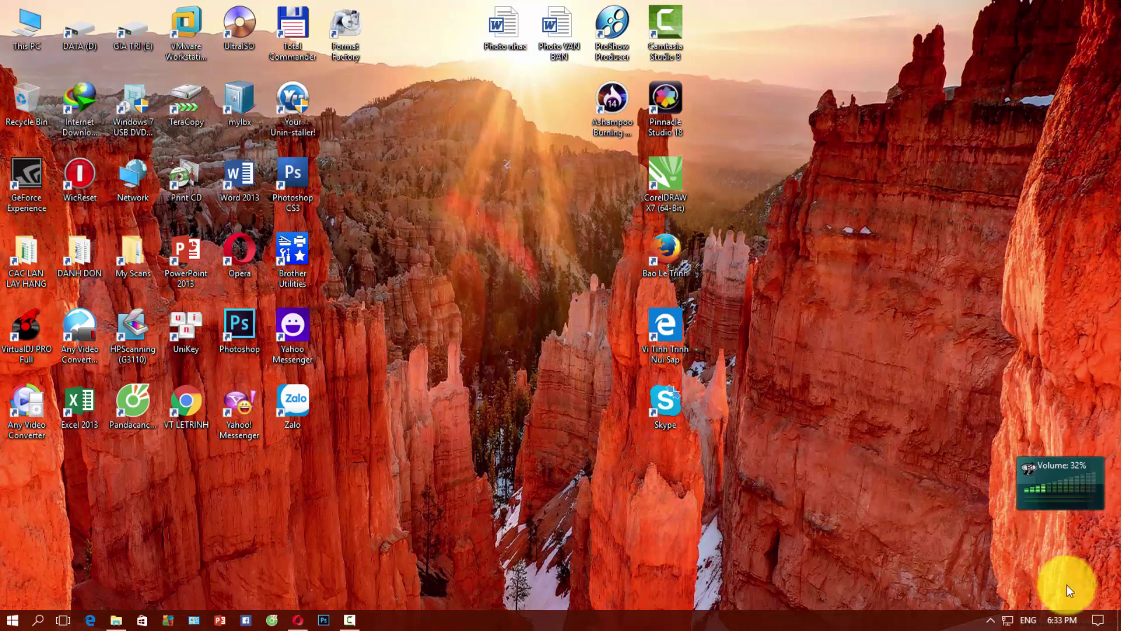
# - Set the projection mode to PC screen only
pyautogui.click(1098, 620)
pyautogui.click(1069, 584)
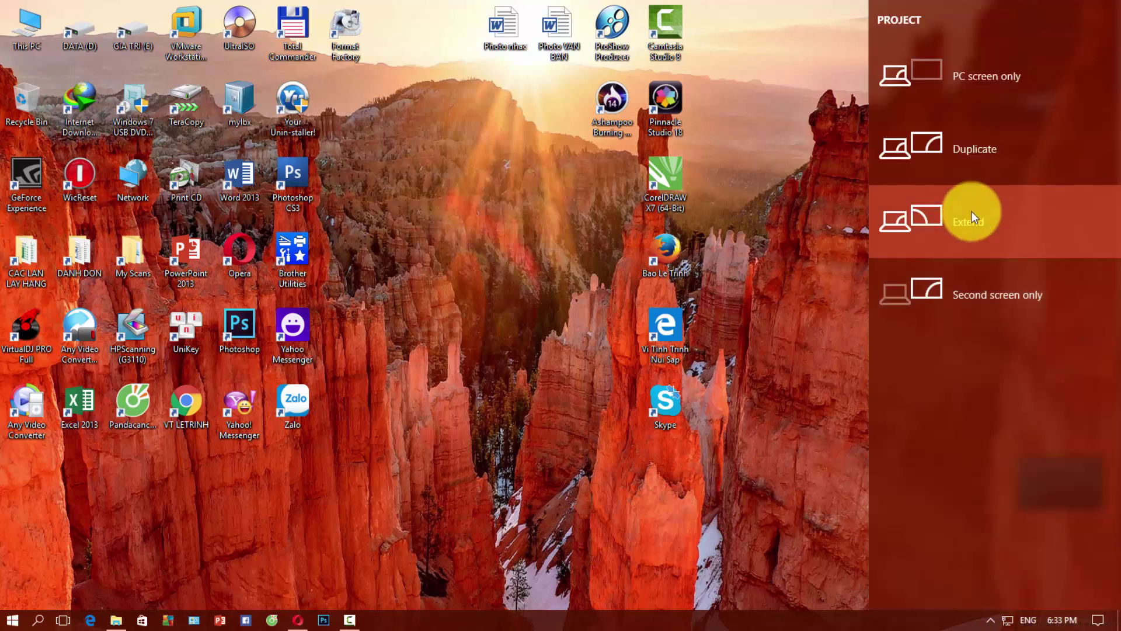
pyautogui.click(964, 71)
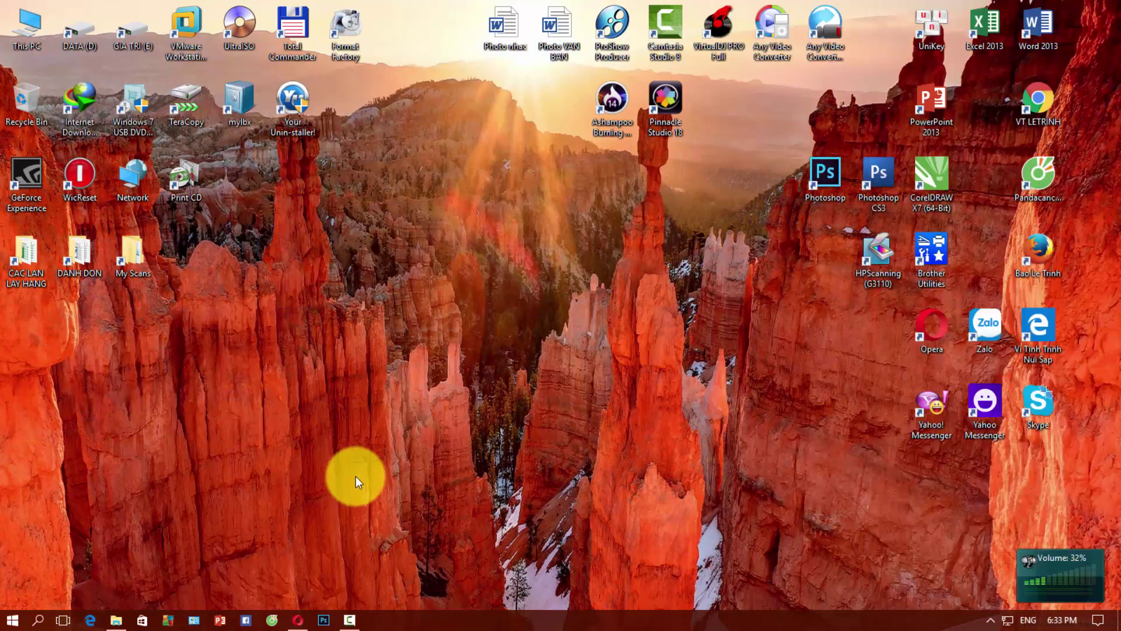